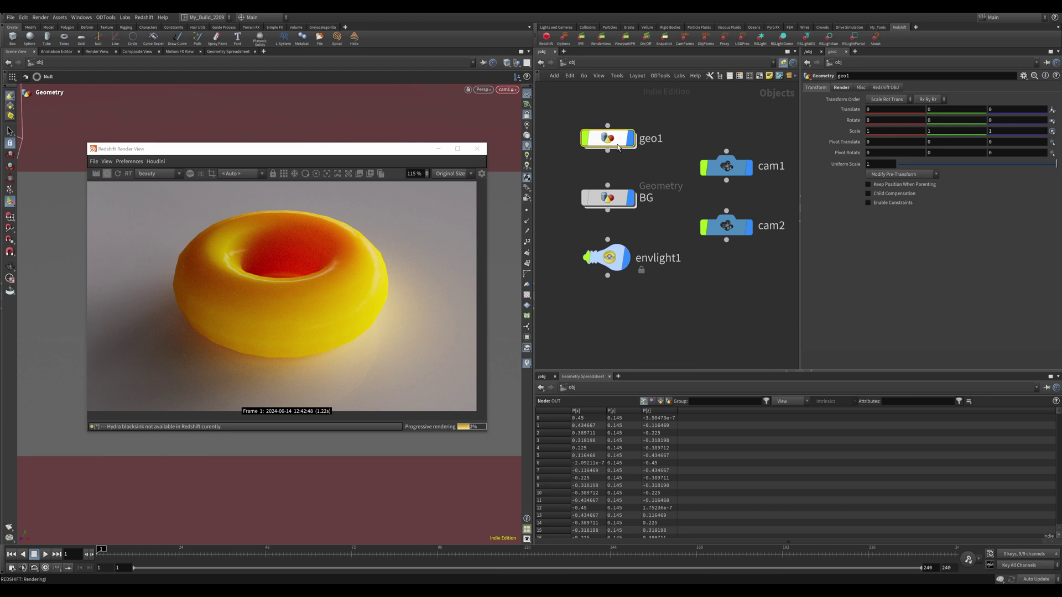
# Inspect the Torus material's shader network in the mat network, then return to object level.
pyautogui.moveTo(613, 140)
pyautogui.click(642, 64)
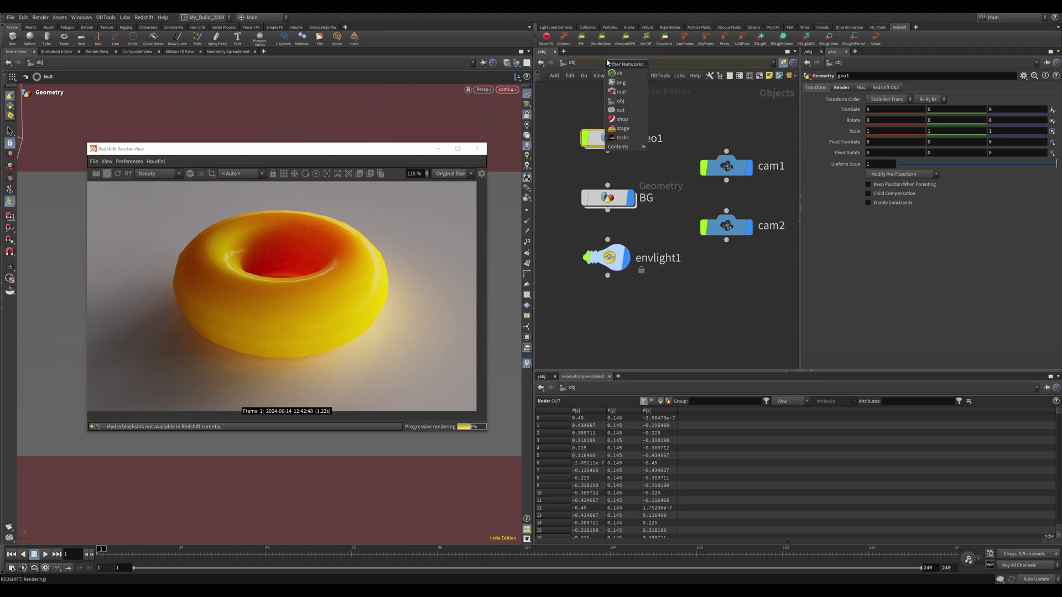
pyautogui.click(625, 97)
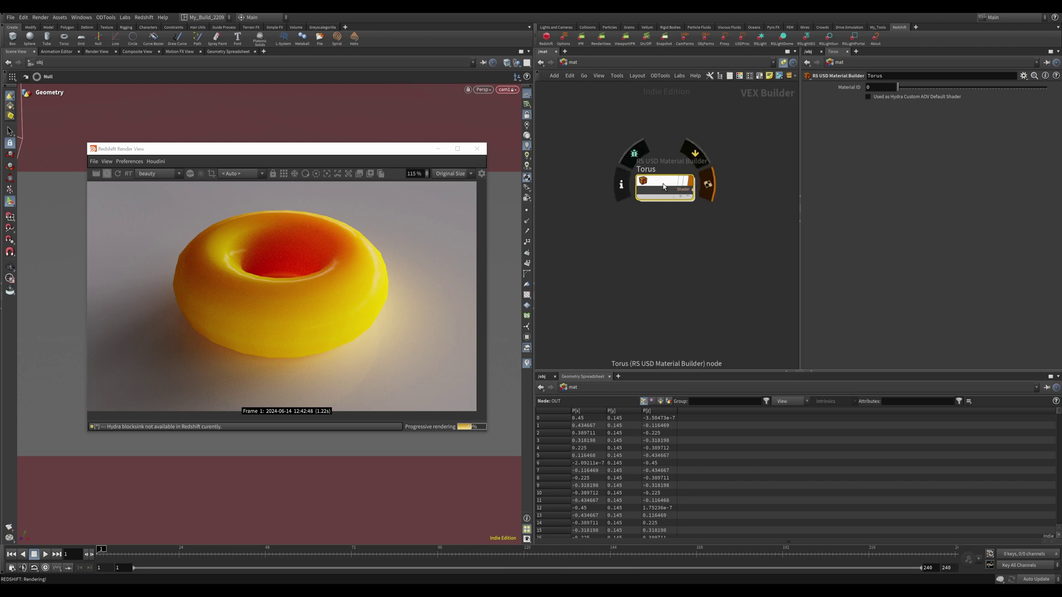
pyautogui.doubleClick(663, 184)
pyautogui.scroll(3, 647, 269)
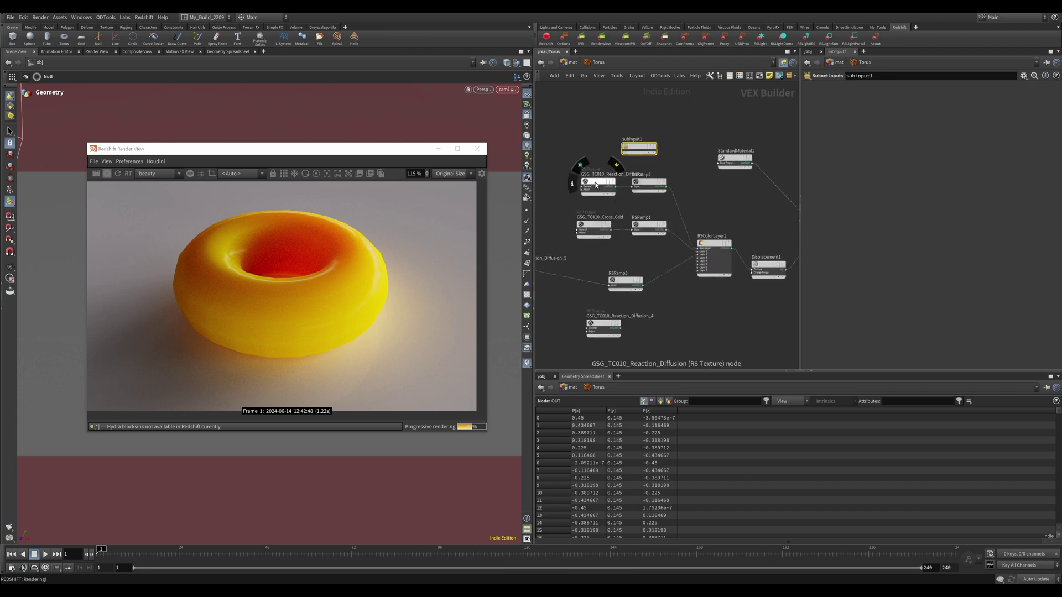
pyautogui.moveTo(749, 239); pyautogui.dragTo(709, 198, button='middle')
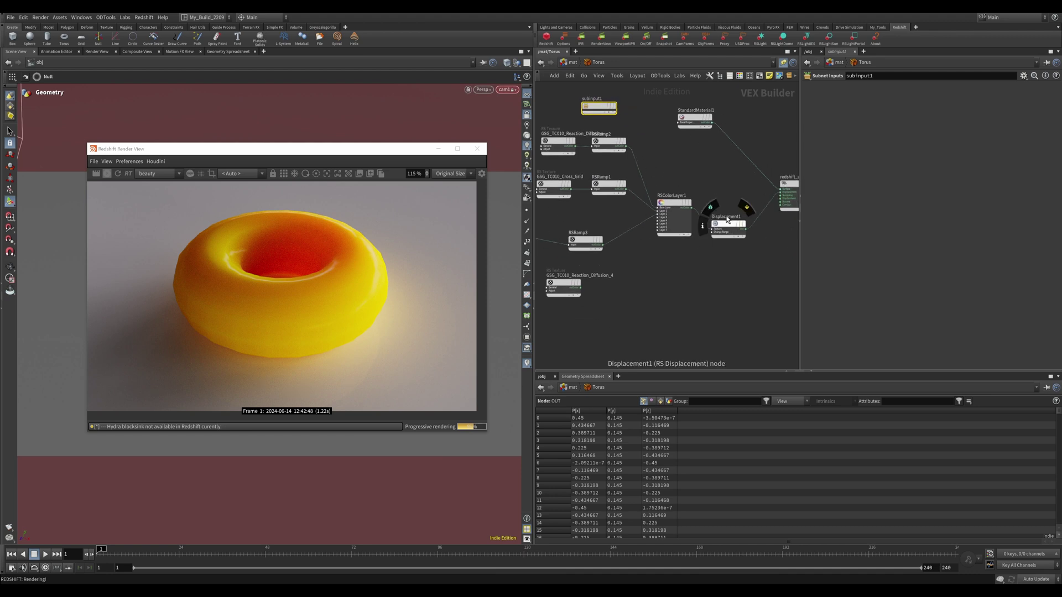
pyautogui.press('u')
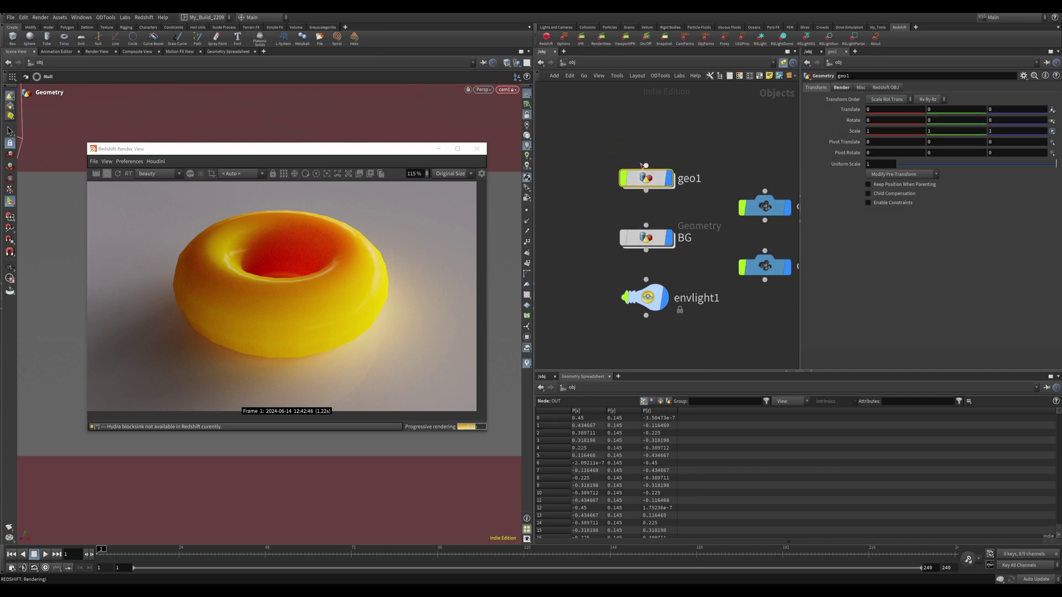
# Check Enable Tessellation and Enable Displacement on geo1's Redshift OBJ tab.
pyautogui.moveTo(647, 180)
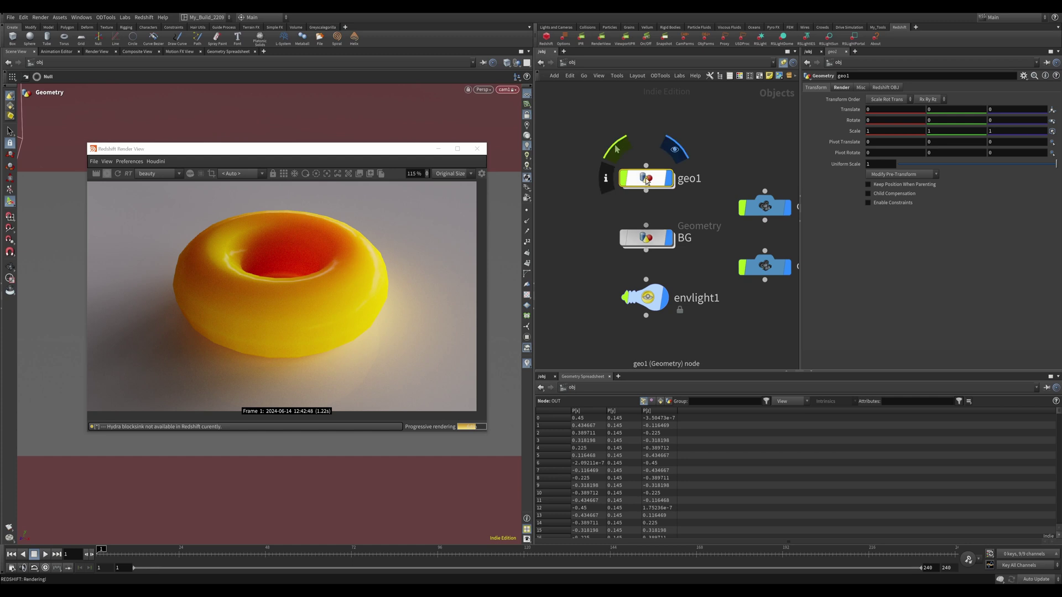
pyautogui.click(880, 89)
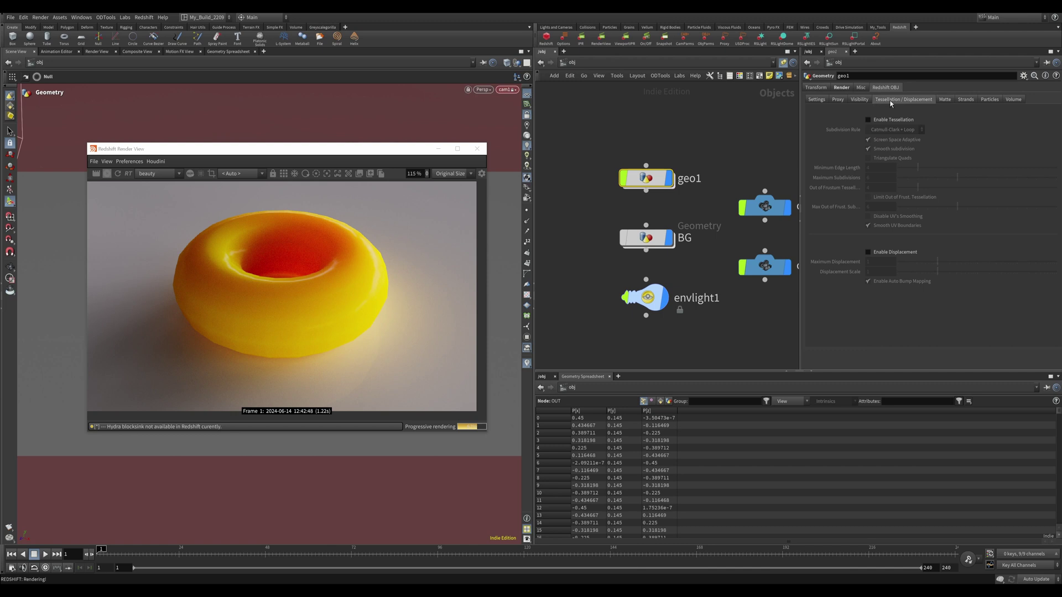
pyautogui.click(867, 119)
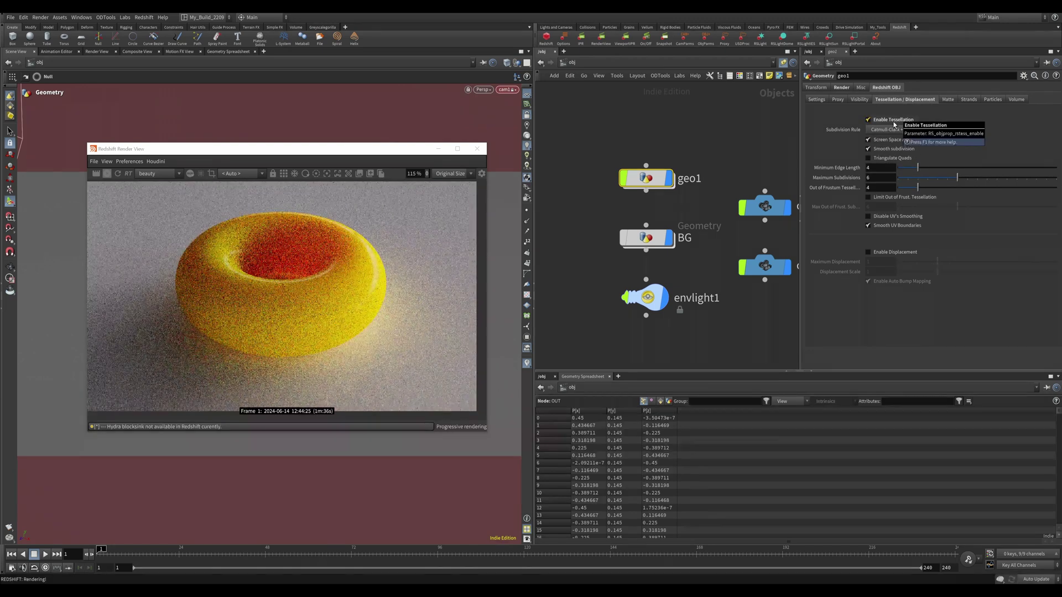
pyautogui.click(867, 254)
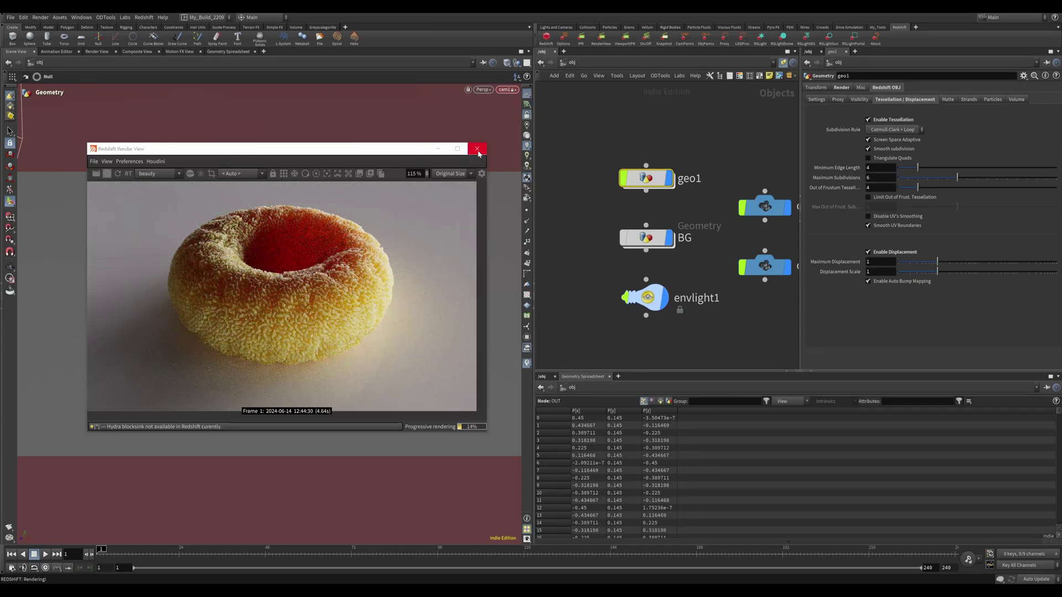
# Close the Redshift render view, switch to the Solaris desktop, and show the stage network.
pyautogui.click(478, 148)
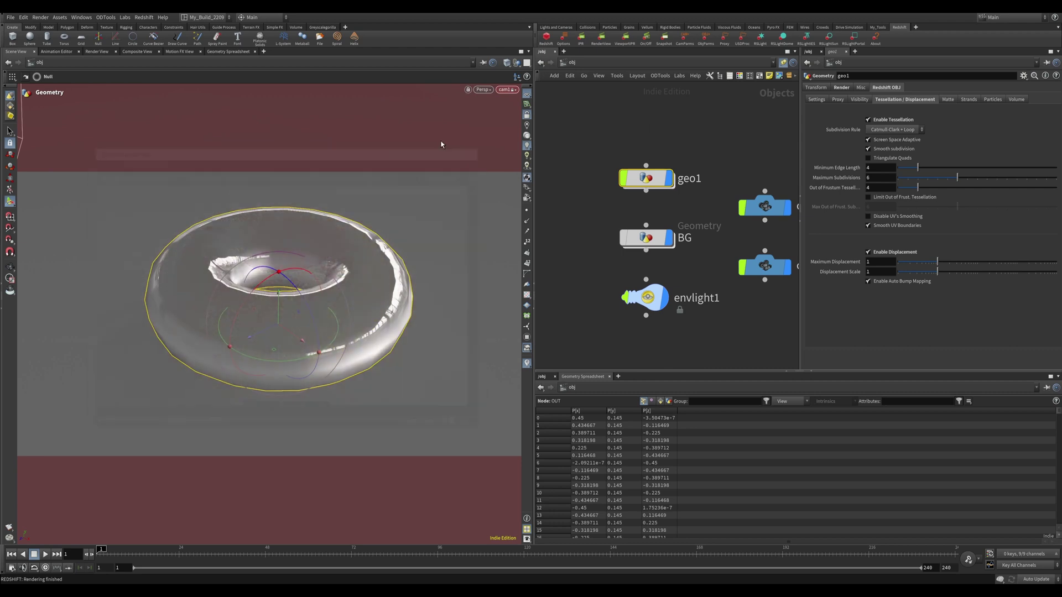
pyautogui.click(215, 18)
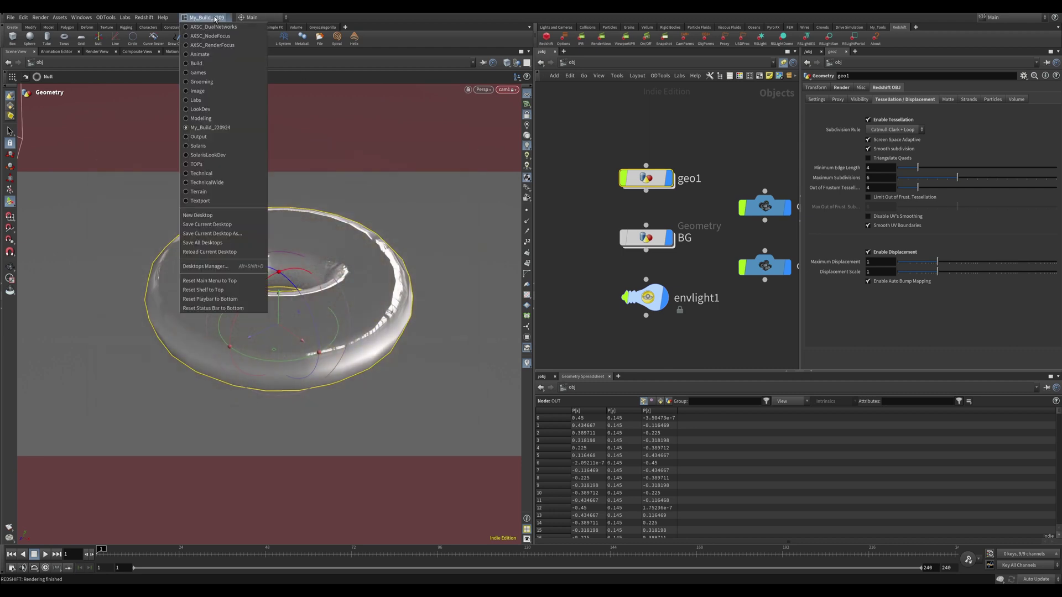
pyautogui.click(210, 153)
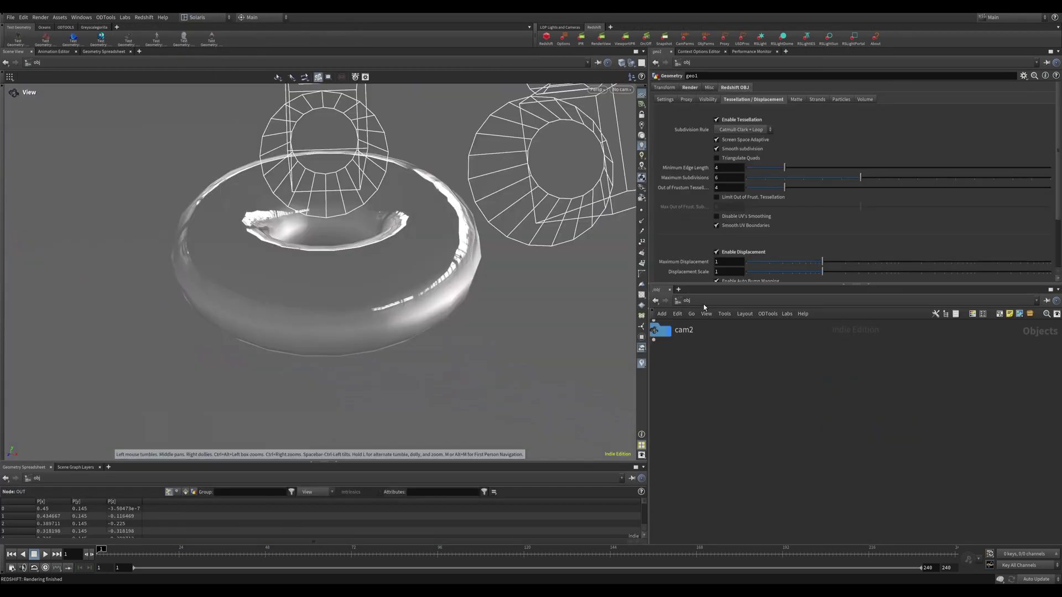
pyautogui.click(702, 303)
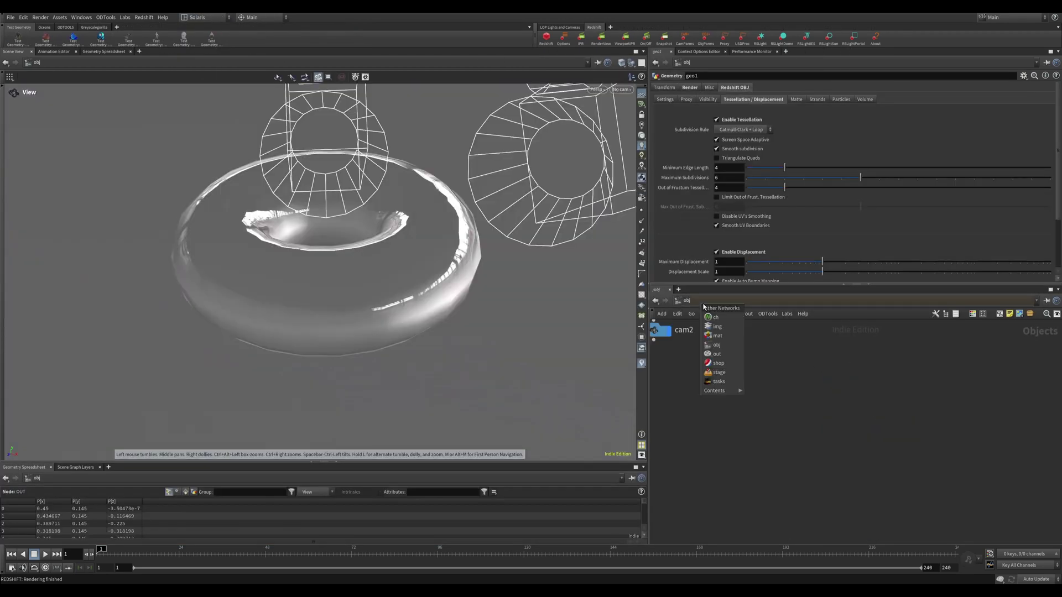
pyautogui.click(719, 372)
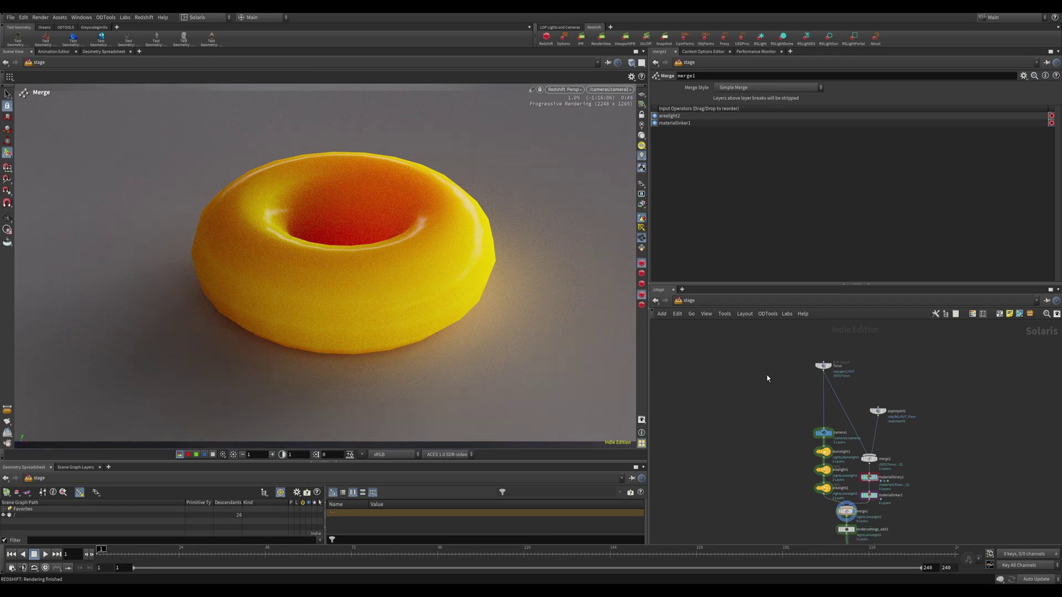
# Create a Render Geometry Settings node via the 'geo' Tab search and place it.
pyautogui.press('Tab')
pyautogui.write('geo')
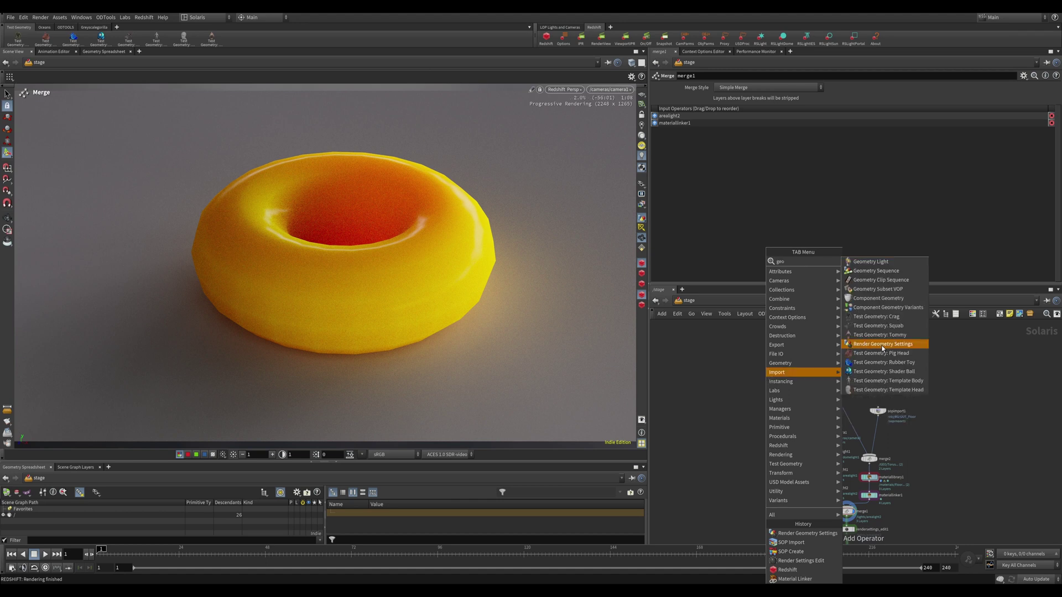
pyautogui.click(882, 344)
pyautogui.click(747, 377)
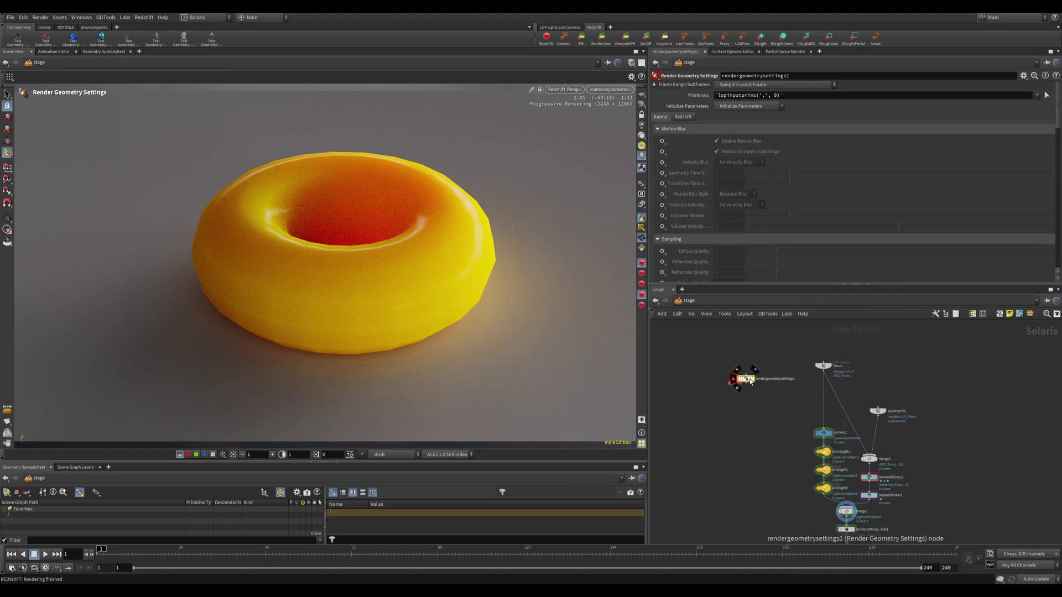
pyautogui.moveTo(747, 377); pyautogui.dragTo(747, 464)
# Drop rendergeometrysettings1 onto the wire between rendersettings_edit1 and redshift1.
pyautogui.scroll(5, 749, 420)
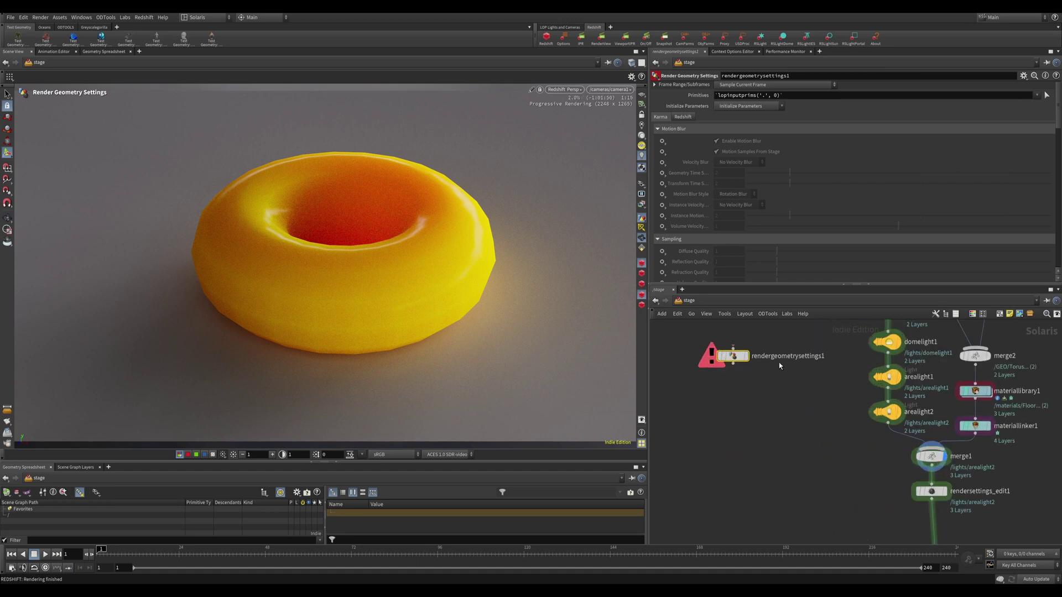
pyautogui.moveTo(741, 361); pyautogui.dragTo(837, 500)
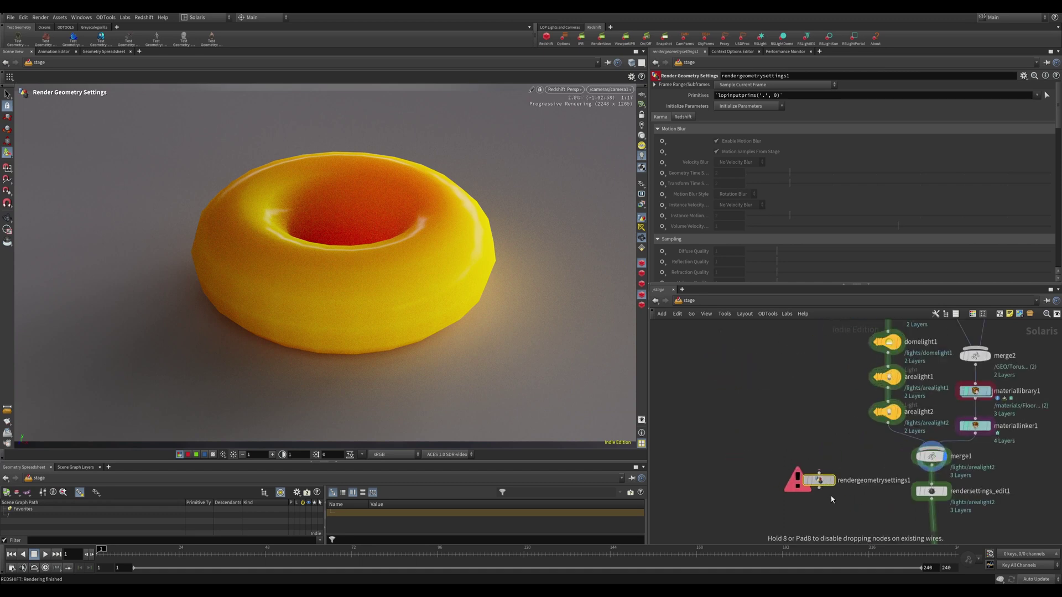
pyautogui.moveTo(836, 500); pyautogui.dragTo(785, 376, button='middle')
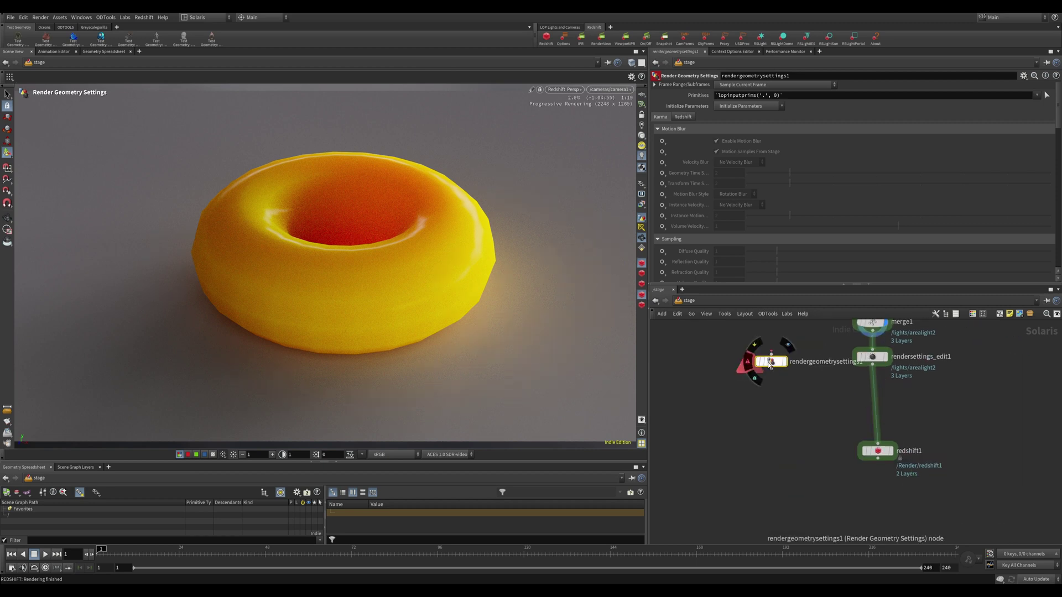
pyautogui.moveTo(770, 365); pyautogui.dragTo(870, 401)
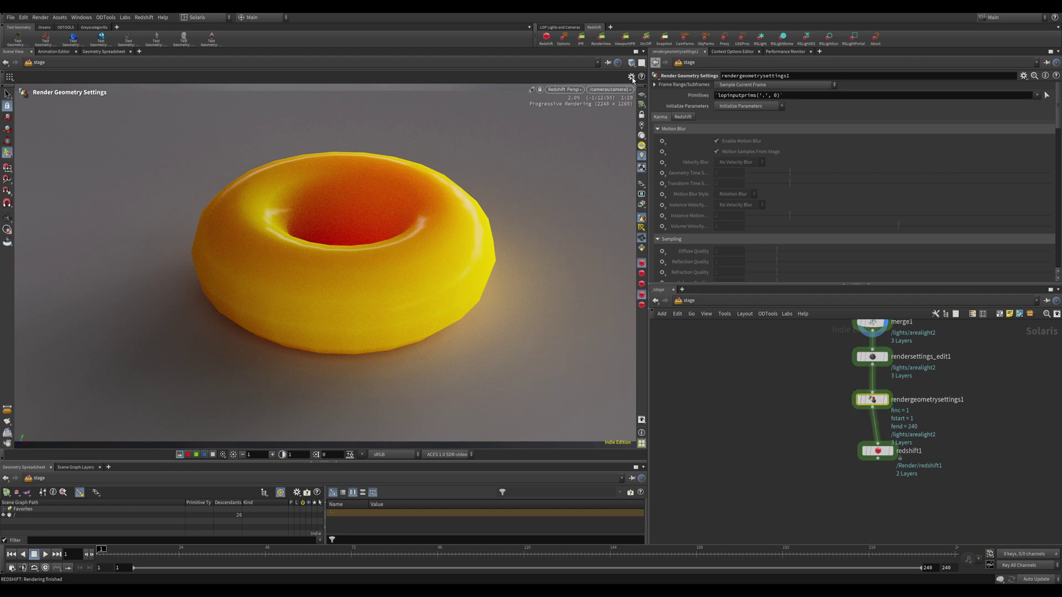
# Show rendergeometrysettings1's Redshift tab and its Tessellation and Displacement sub-tab.
pyautogui.click(685, 117)
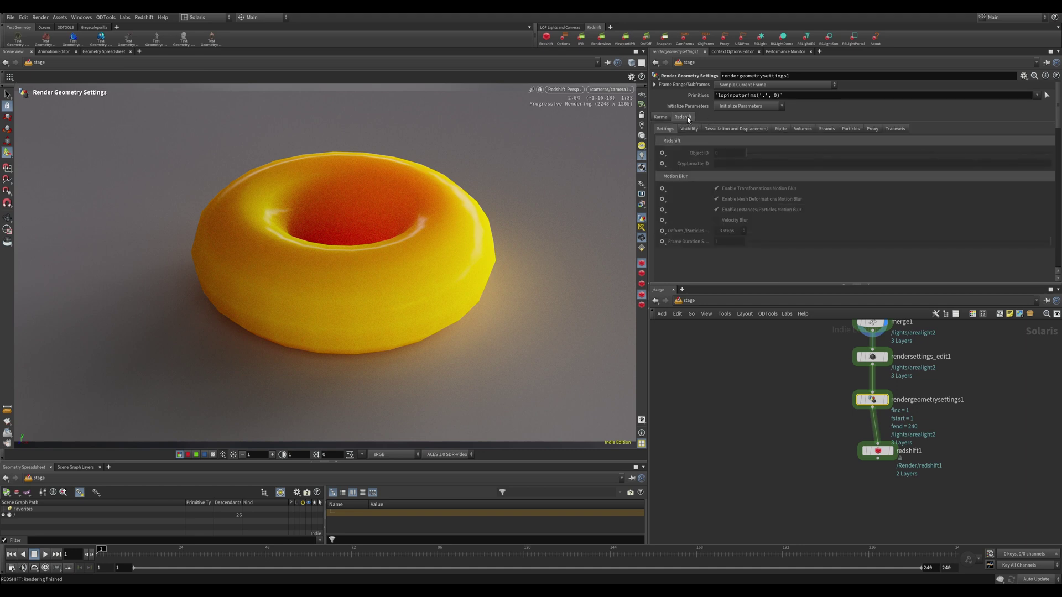
pyautogui.click(725, 129)
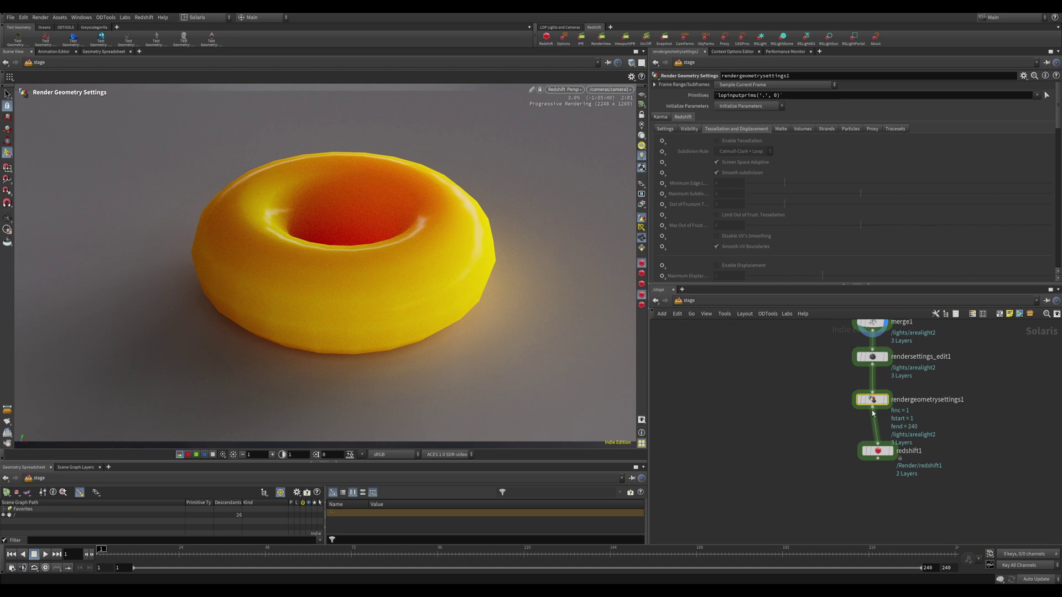
pyautogui.moveTo(873, 402)
# Set control to Set for tessellation, Screen Space Adaptive and displacement, enabling Tessellation and Displacement.
pyautogui.click(661, 141)
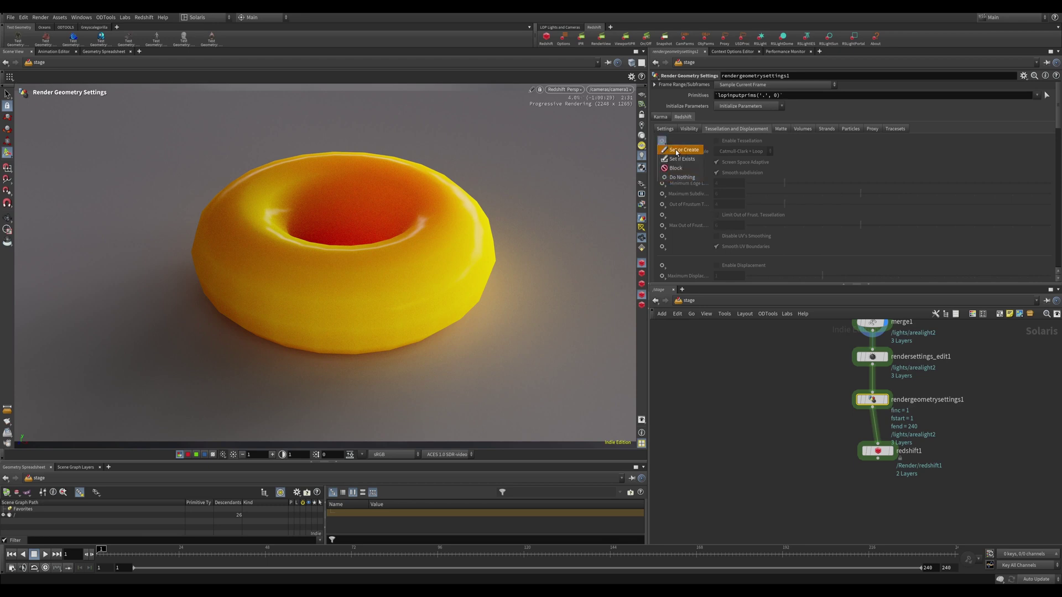
pyautogui.click(677, 150)
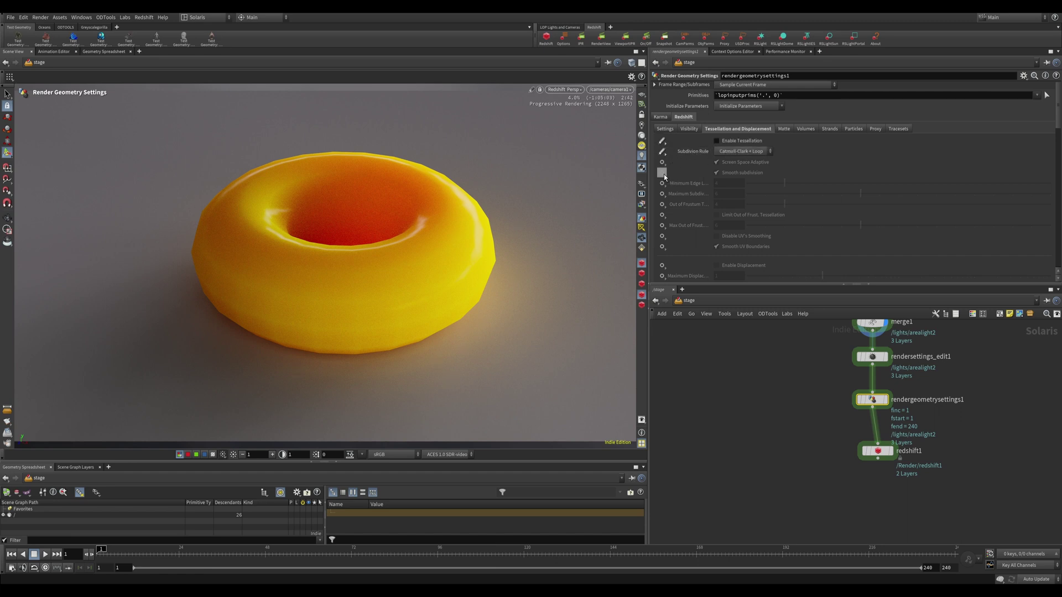
pyautogui.scroll(-2, 674, 187)
pyautogui.click(662, 244)
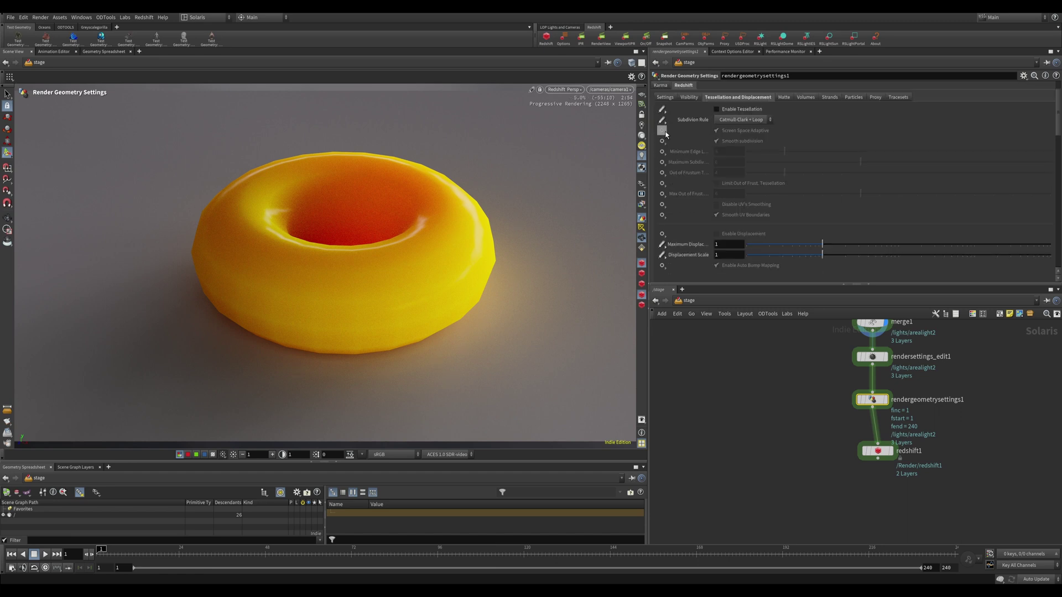
pyautogui.click(662, 131)
pyautogui.click(676, 155)
pyautogui.click(752, 112)
pyautogui.click(717, 235)
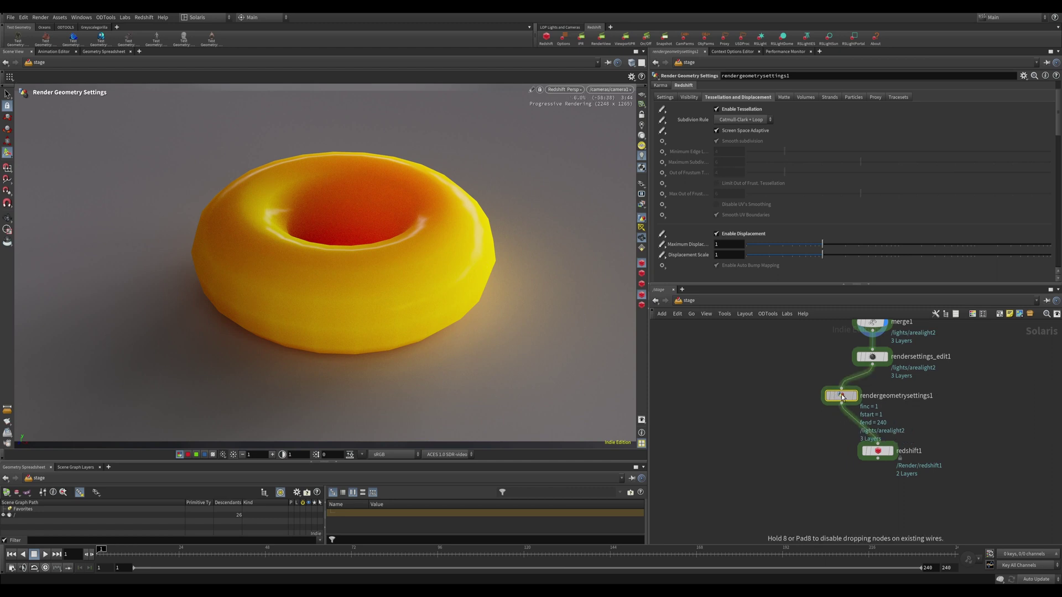
# Detach rendergeometrysettings1 from the output chain and drop it onto the wire below Torus.
pyautogui.moveTo(855, 401); pyautogui.dragTo(787, 400)
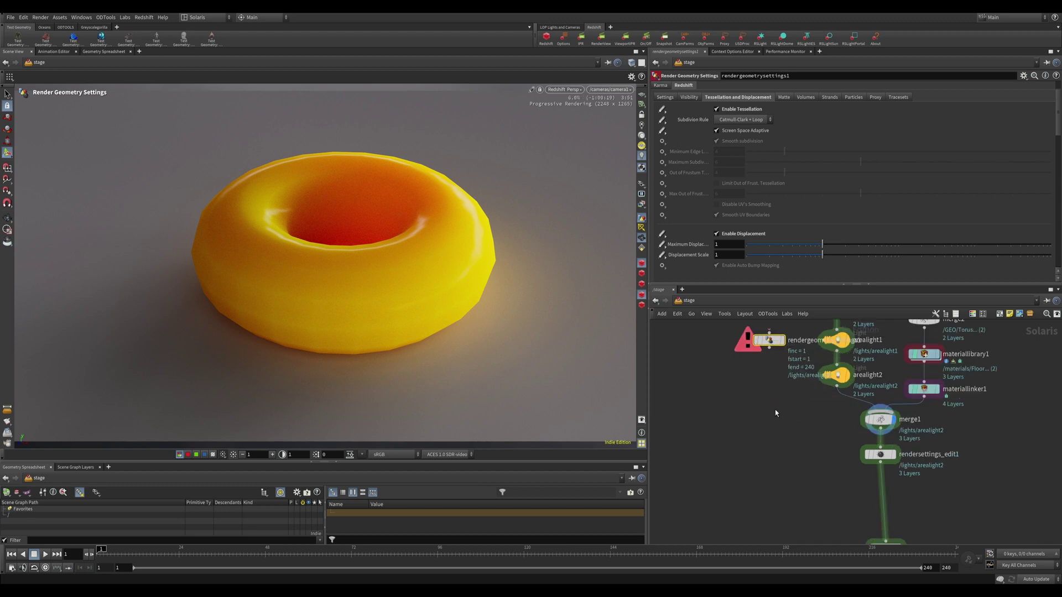
pyautogui.moveTo(774, 410); pyautogui.dragTo(776, 540, button='middle')
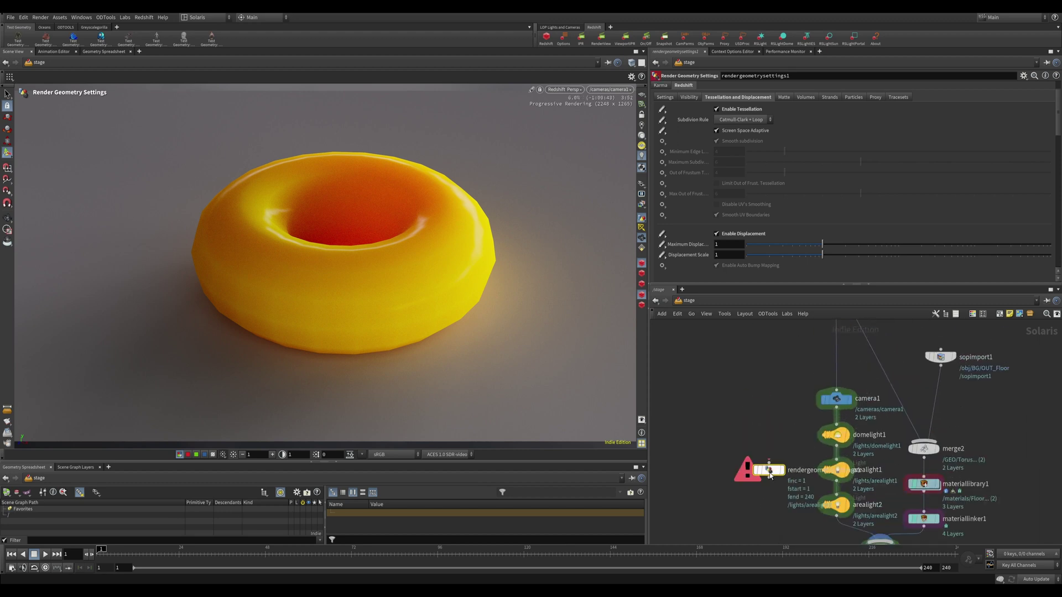
pyautogui.moveTo(769, 470); pyautogui.dragTo(770, 338)
pyautogui.moveTo(789, 380); pyautogui.dragTo(777, 469, button='middle')
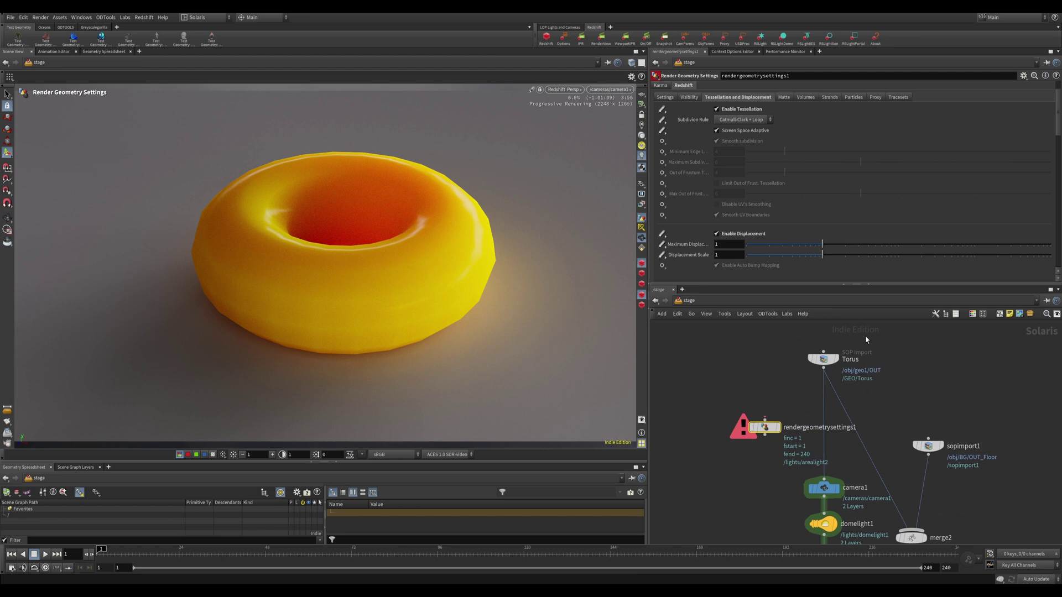
pyautogui.moveTo(767, 430); pyautogui.dragTo(822, 425)
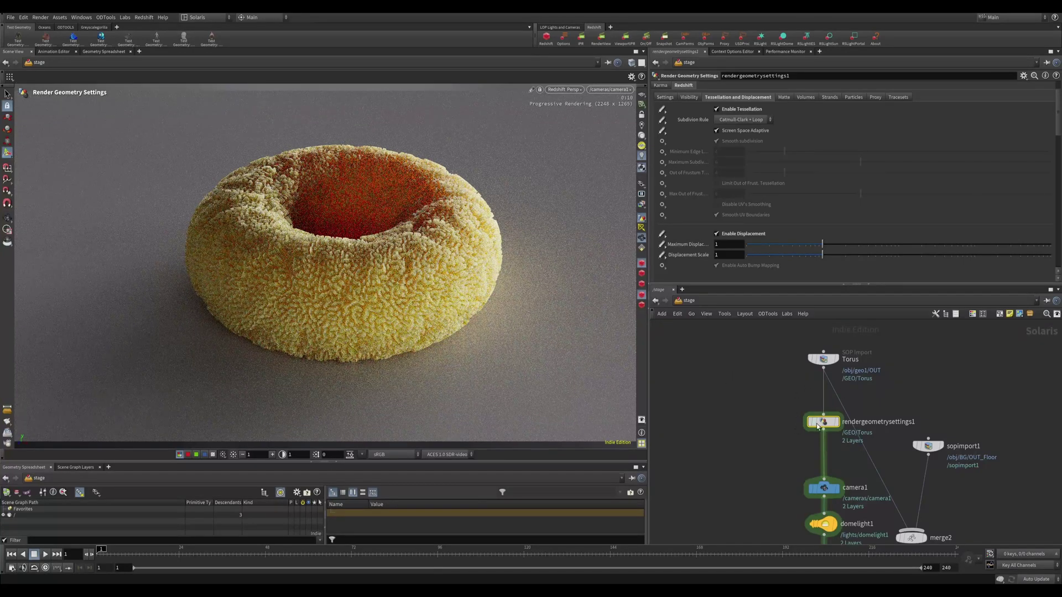
pyautogui.moveTo(817, 426)
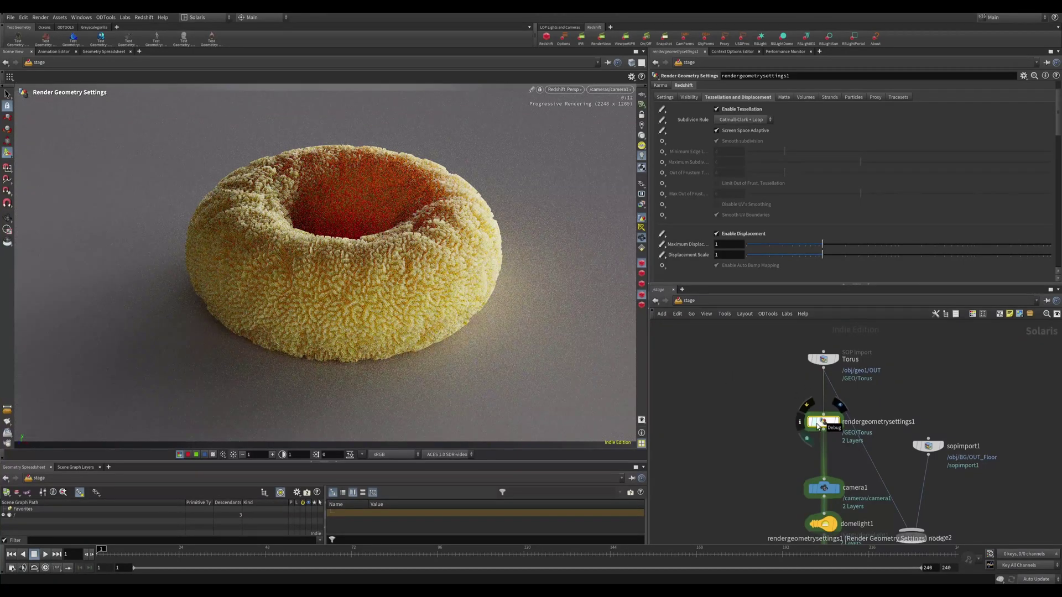